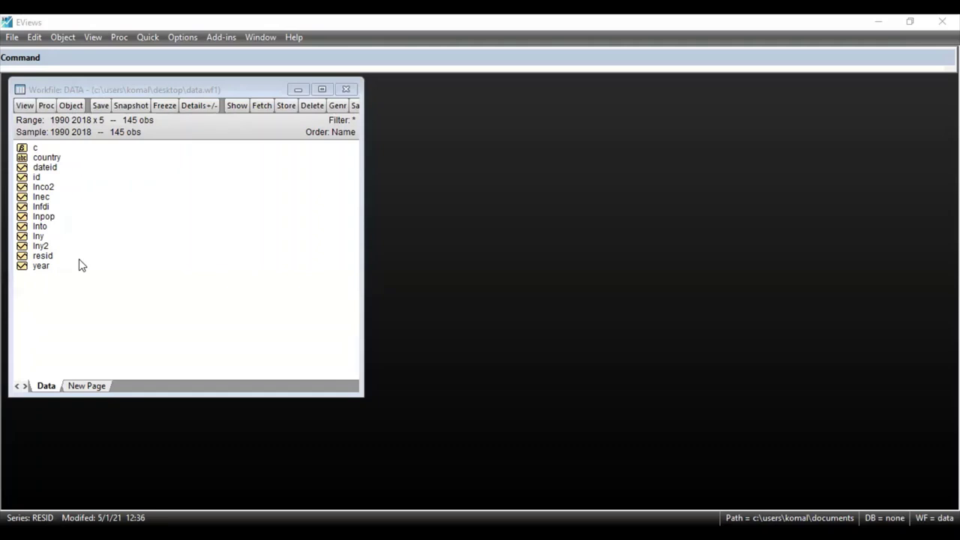
Open the lny series spreadsheet and scroll through its values, starting at 6.018994 for 1-90
left_click(40, 214)
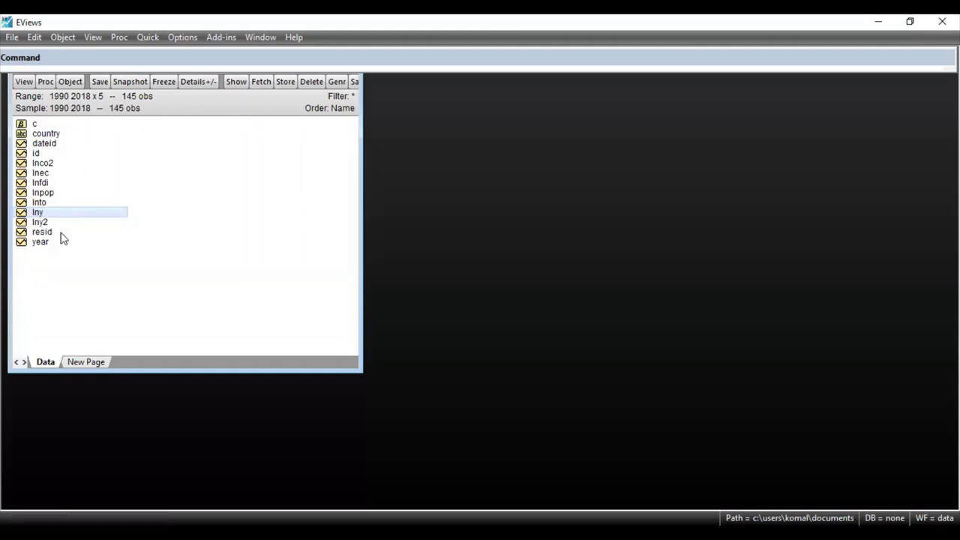
left_click(105, 214)
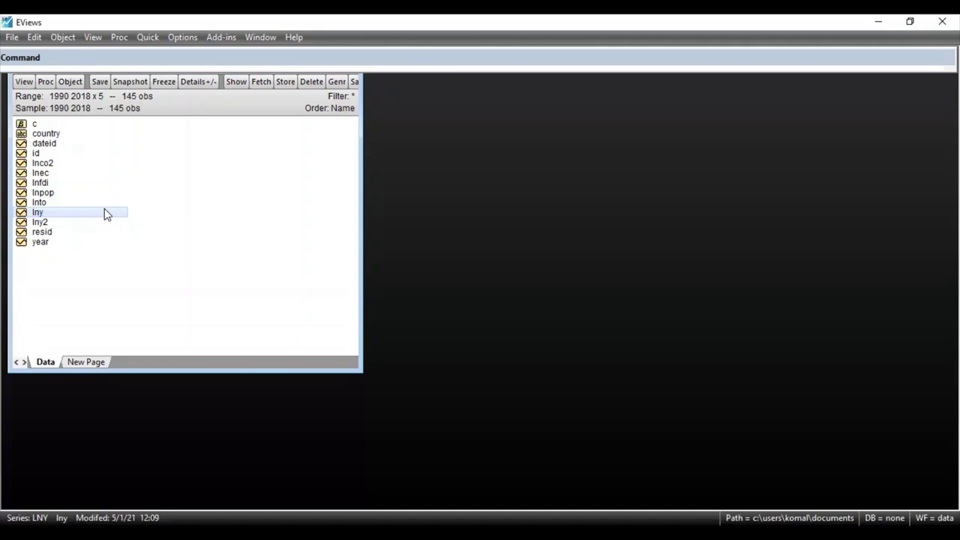
double_click(39, 212)
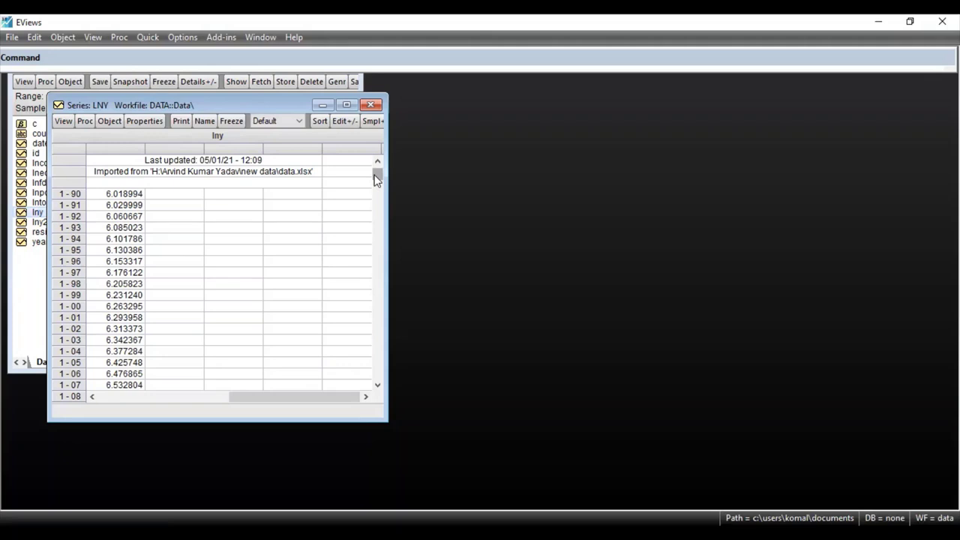
left_click_drag(376, 177, 377, 373)
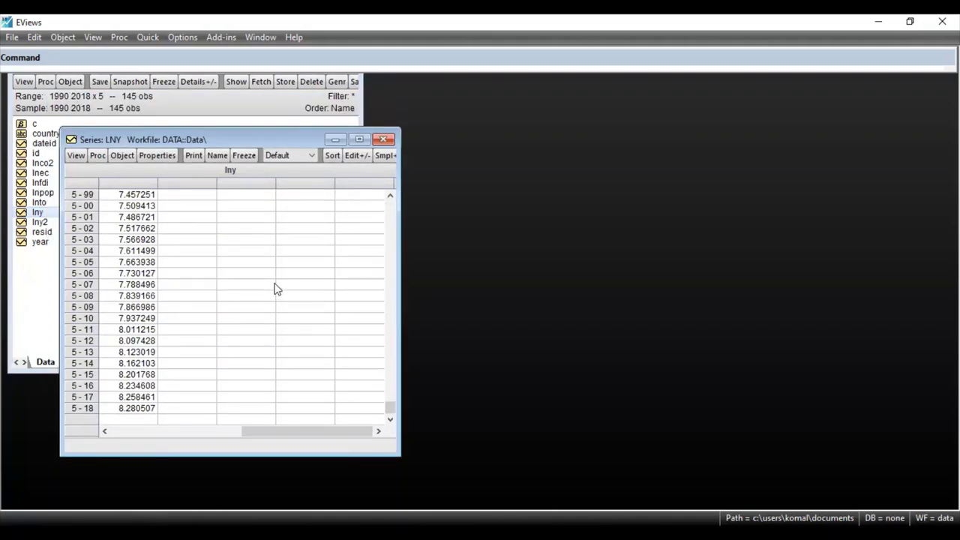
scroll(198, 284, "up", 20)
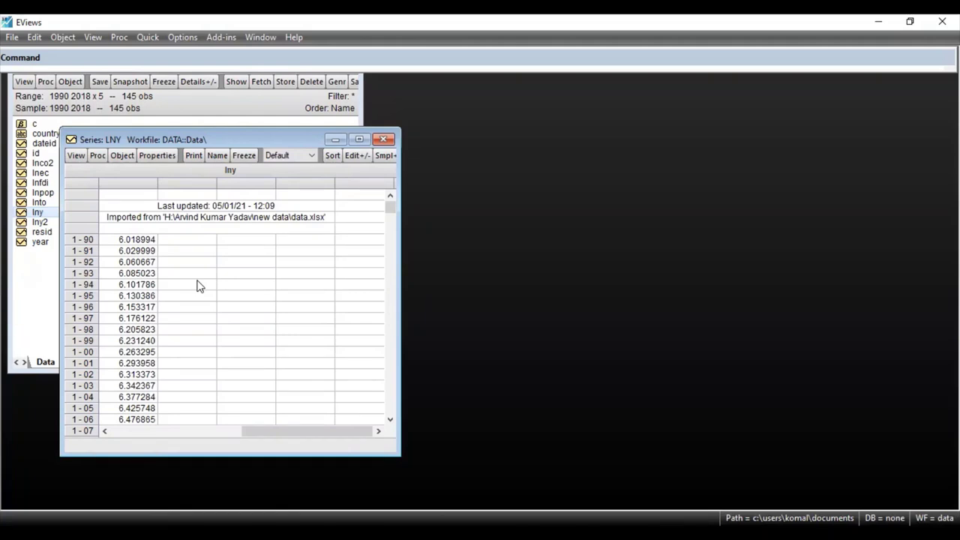
Show the lny histogram and stats: mean 6.821183, Jarque-Bera 9.341819, probability 0.009364
left_click(74, 156)
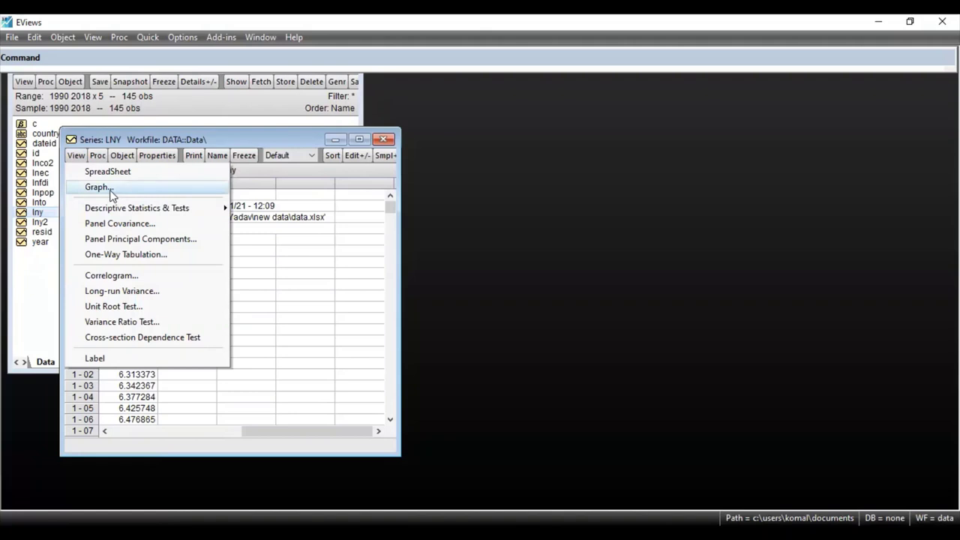
mouse_move(129, 213)
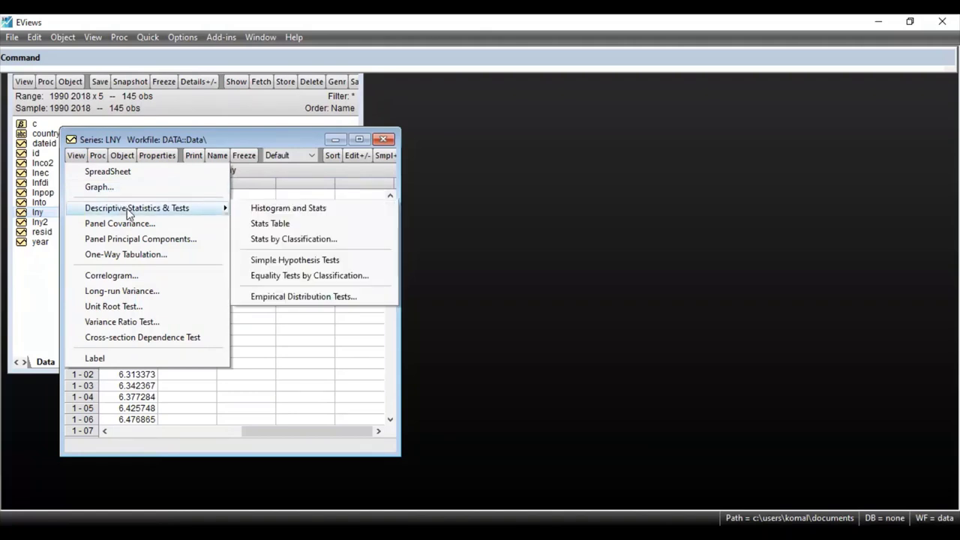
left_click(263, 210)
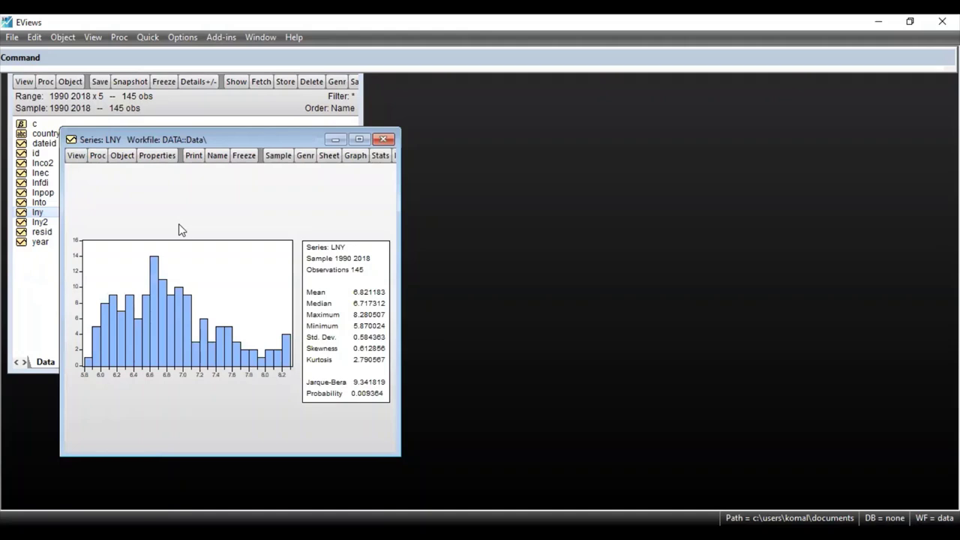
Open Graph Options for lny, set to the Basic graph type with Line & Symbol
left_click(75, 156)
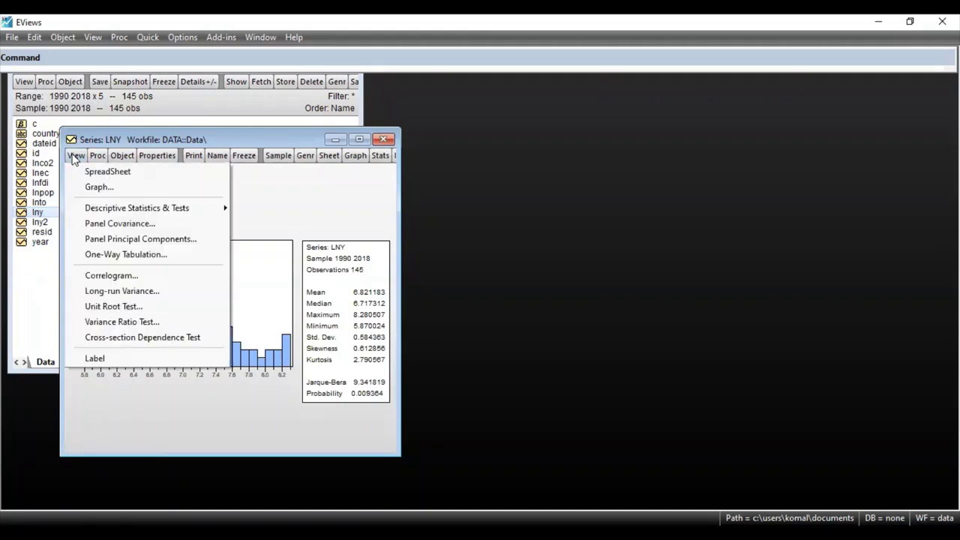
left_click(96, 191)
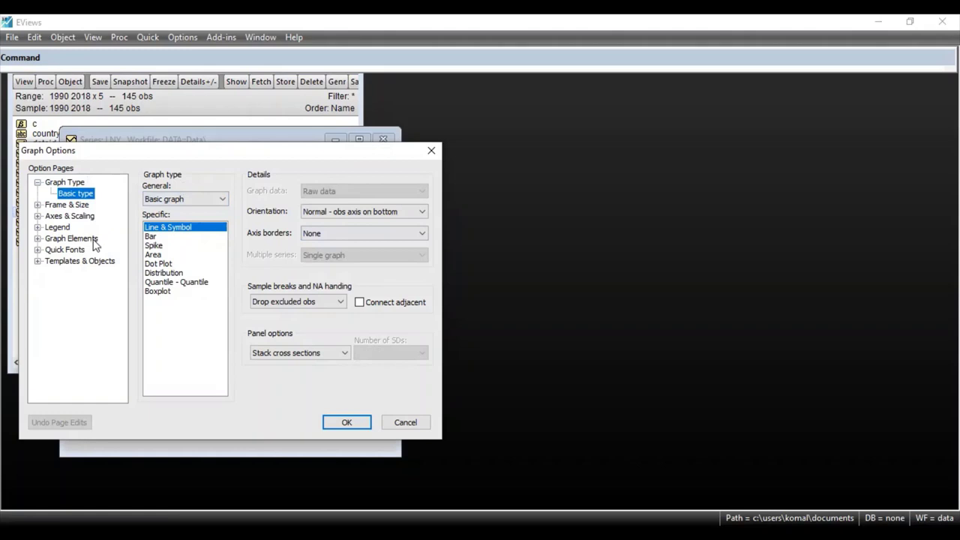
Check the Color & Border page, closing the frame fill colour picker without changes
left_click(70, 204)
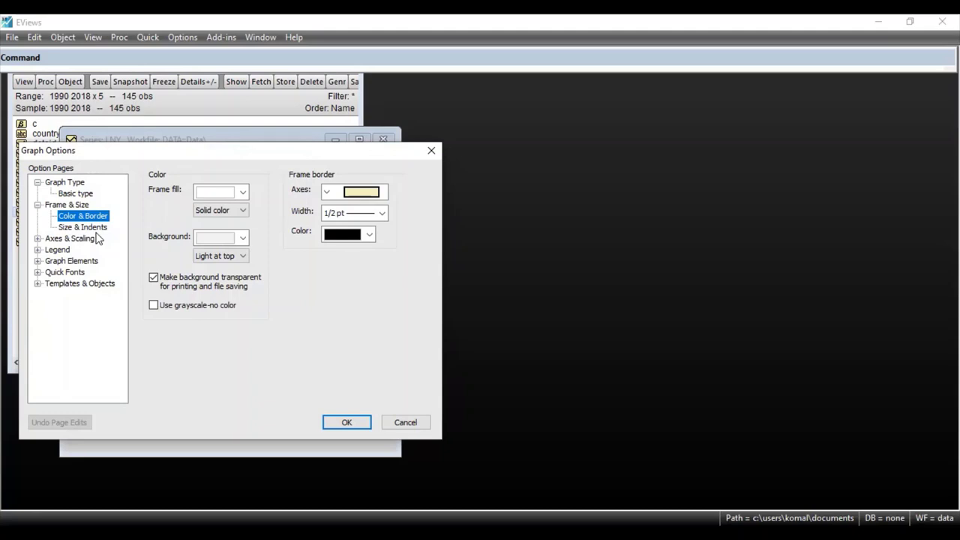
left_click(243, 194)
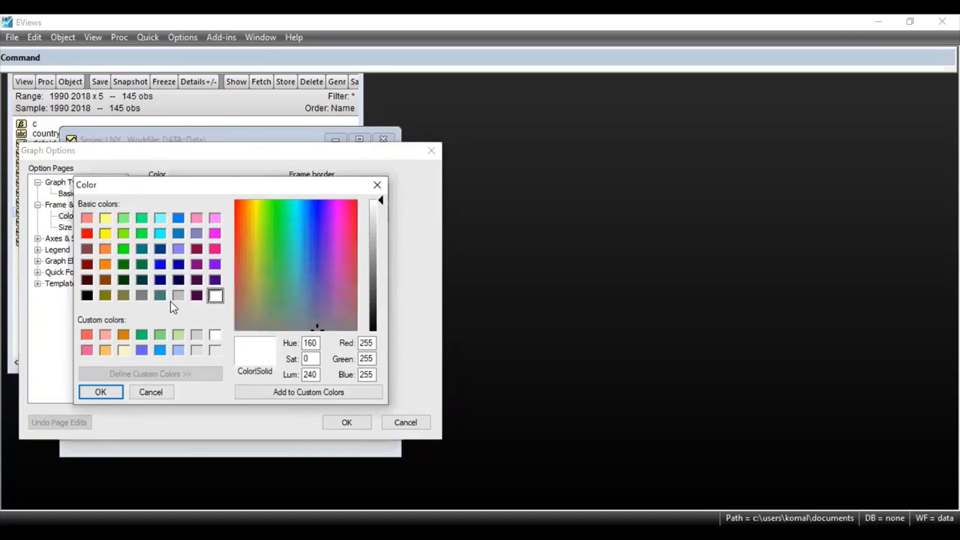
left_click(378, 185)
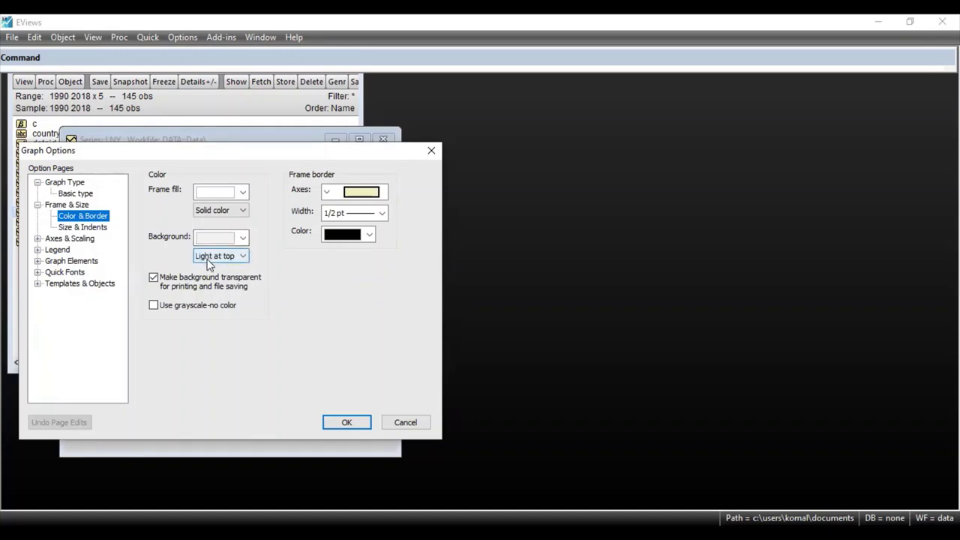
Review left-axis data scaling and legend attributes, ending on the Lines & Symbols page
left_click(89, 239)
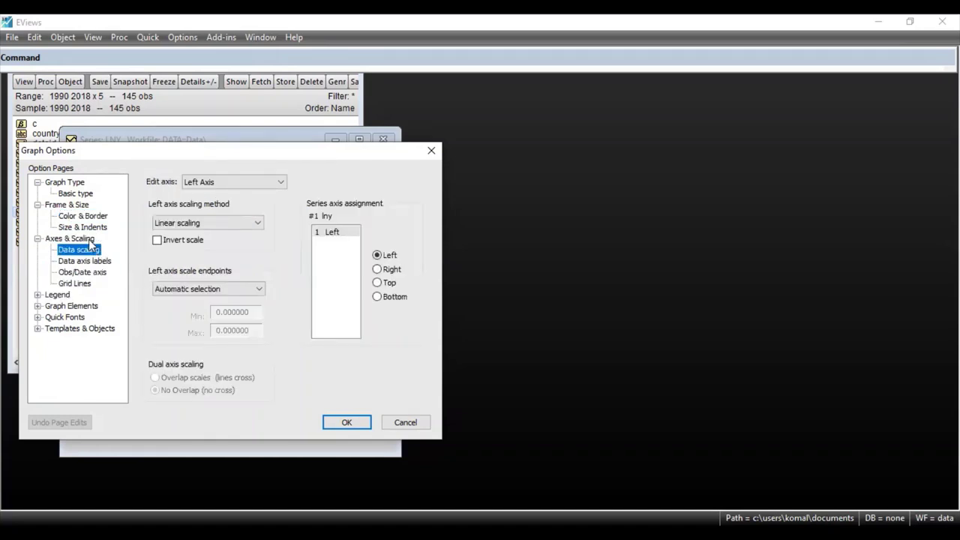
left_click(278, 184)
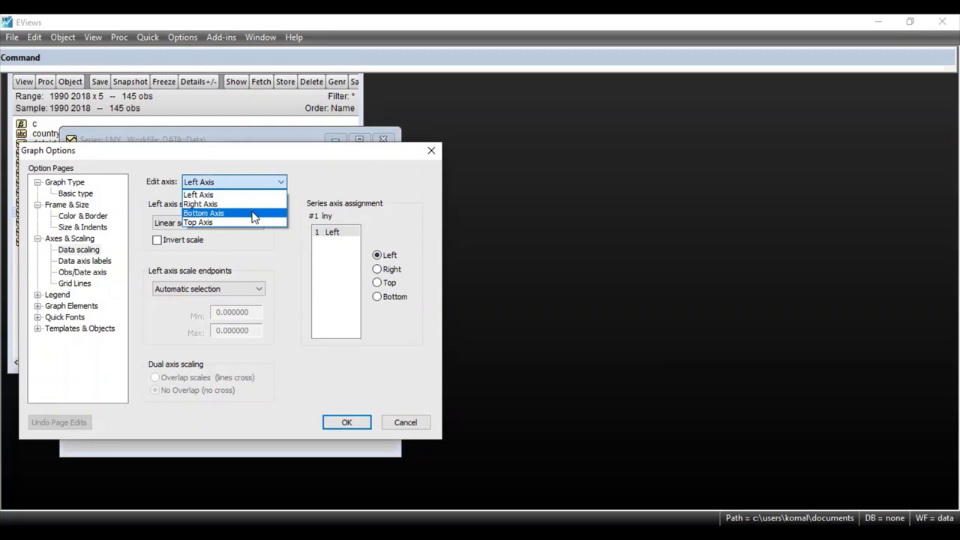
left_click(301, 179)
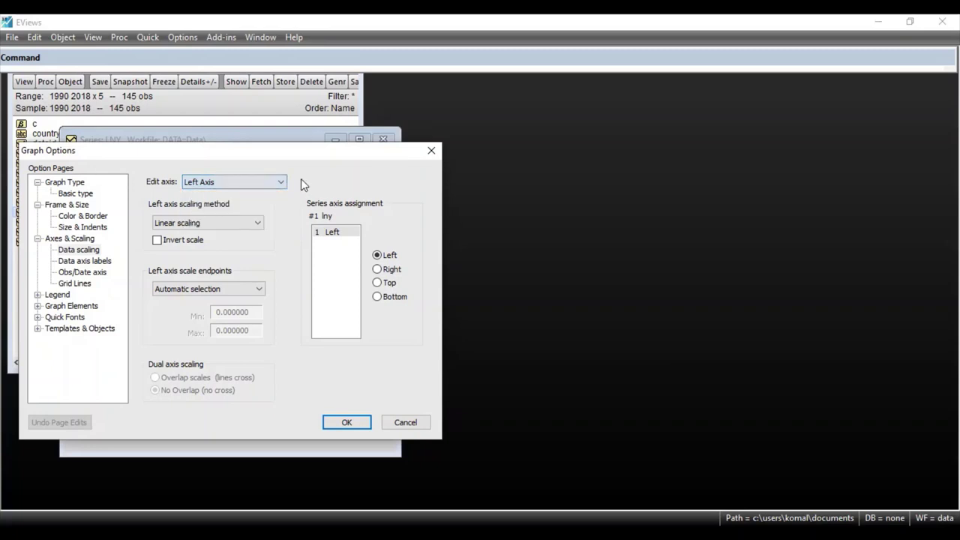
left_click(60, 296)
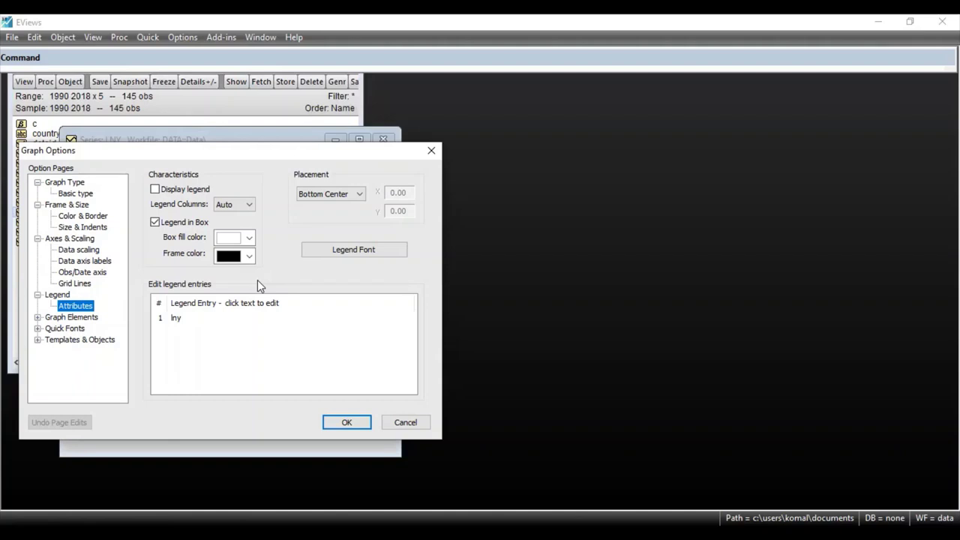
left_click(84, 318)
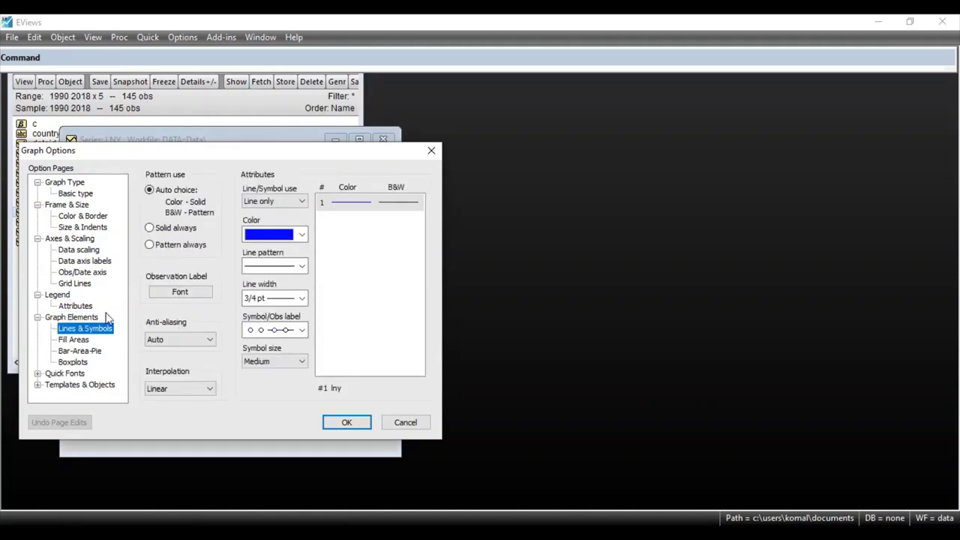
Keep the solid pattern, 3/4 pt width and circle symbol, then view Quick Fonts General
left_click(302, 266)
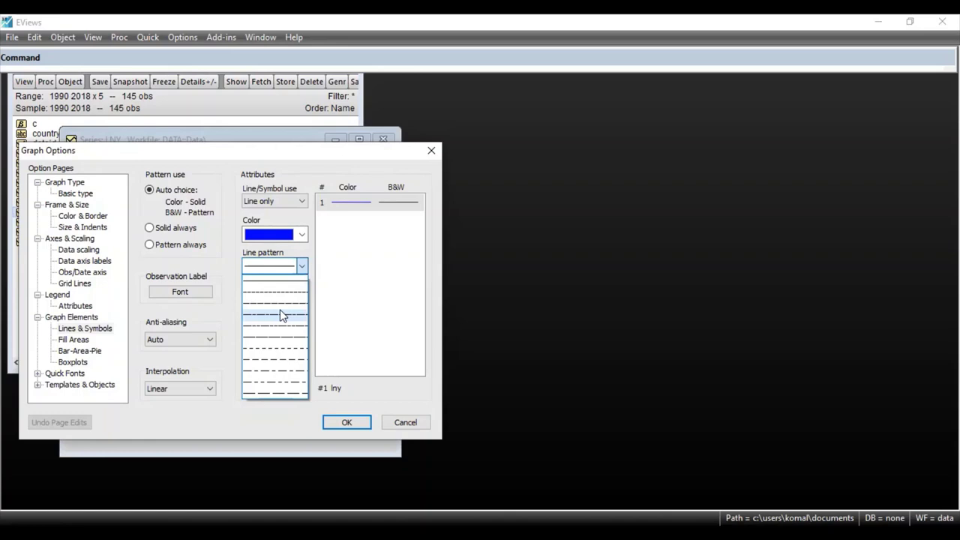
left_click(345, 286)
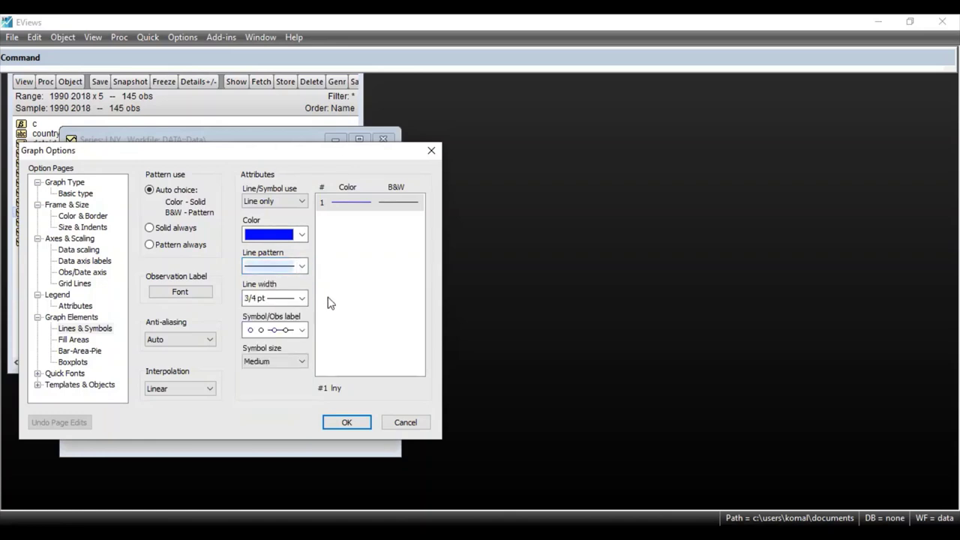
left_click(302, 299)
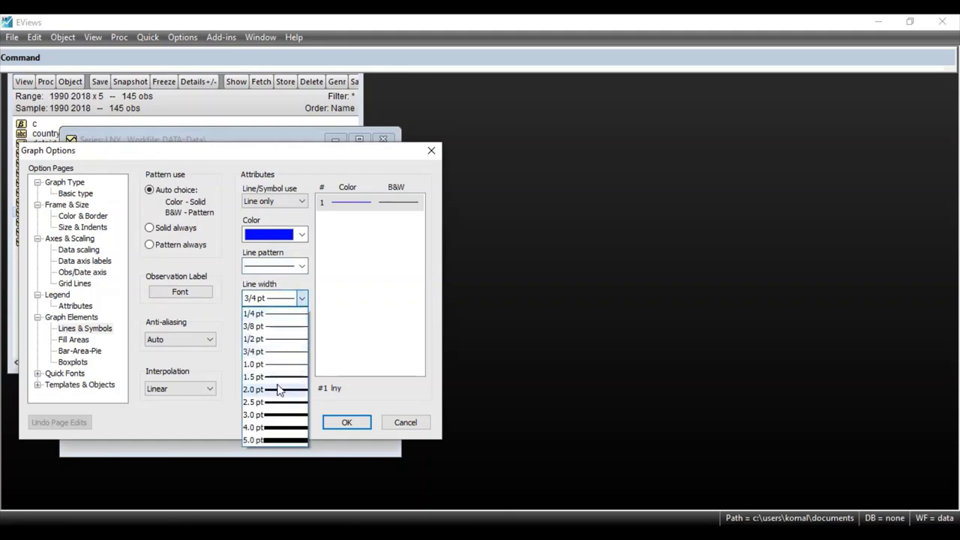
left_click(374, 306)
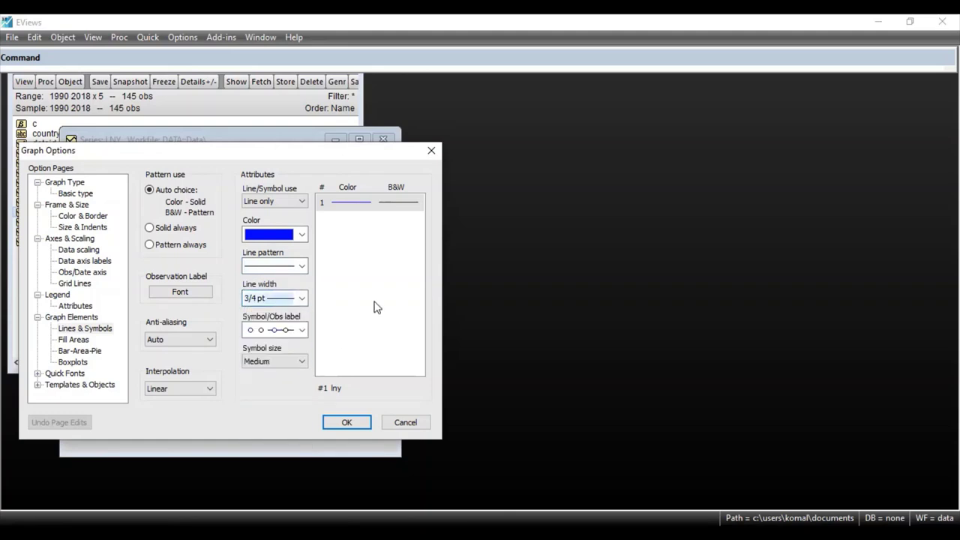
left_click(302, 331)
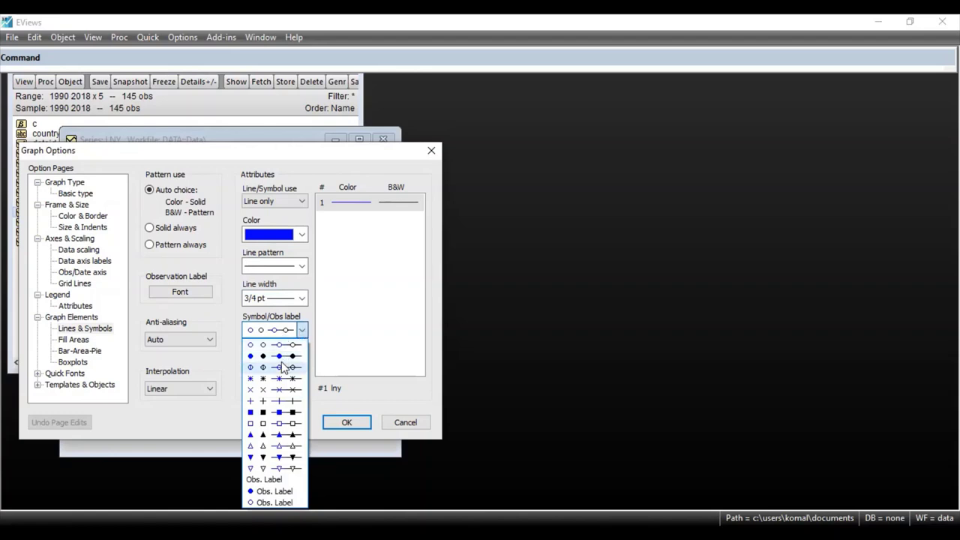
left_click(346, 347)
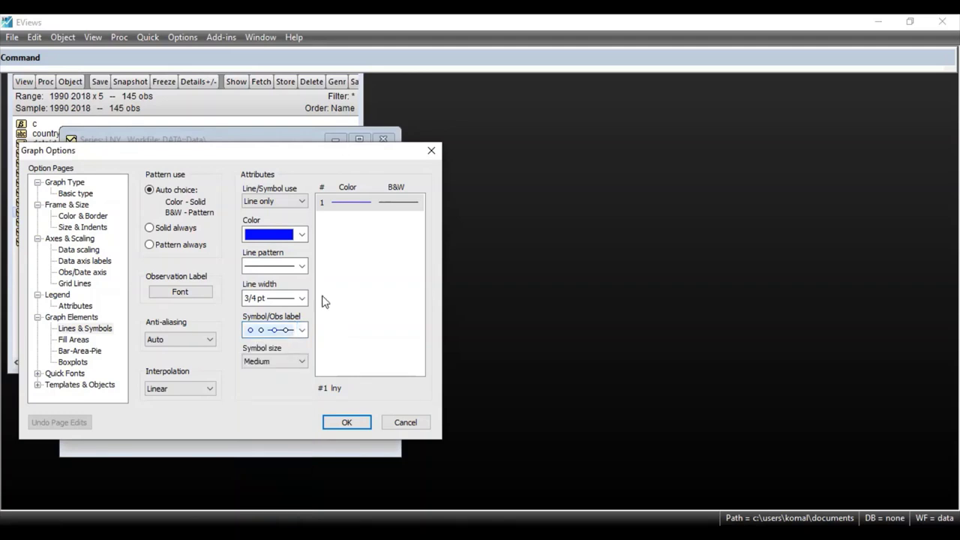
left_click(51, 374)
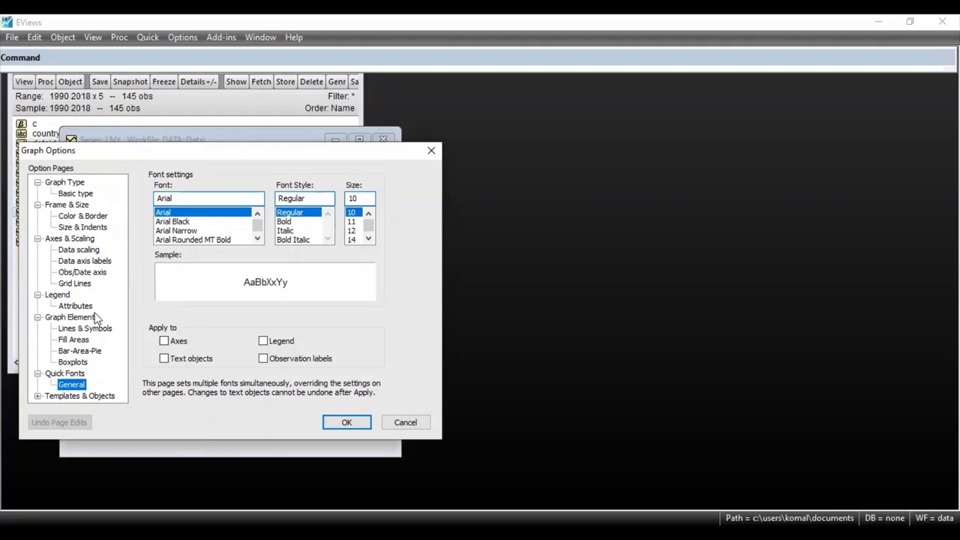
Pass through the template settings back to Graph Type, still Basic with Line & Symbol
left_click(91, 397)
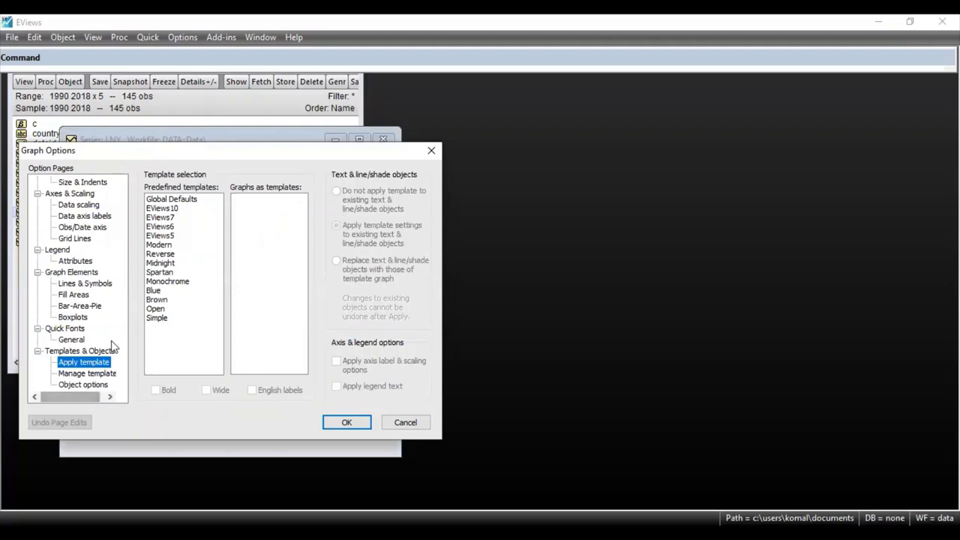
scroll(91, 293, "up", 2)
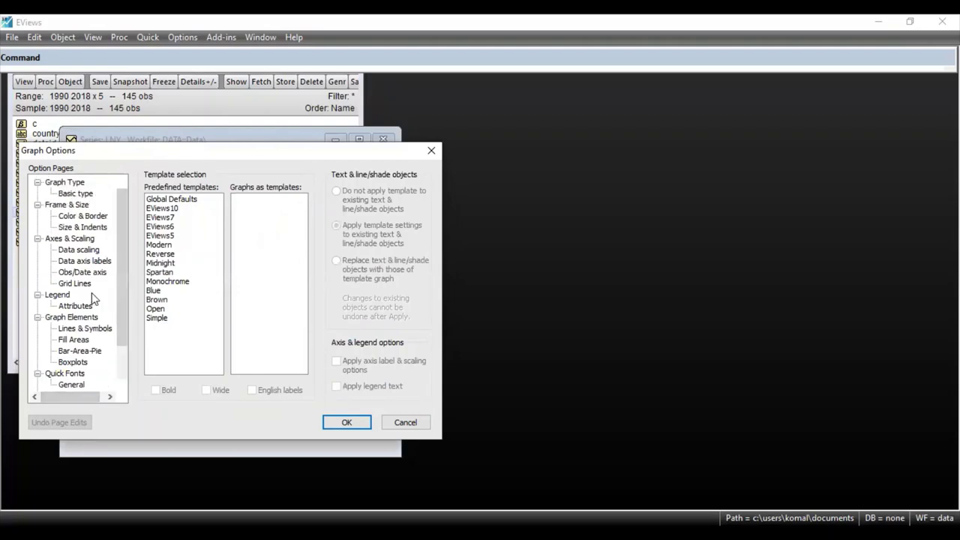
left_click(66, 182)
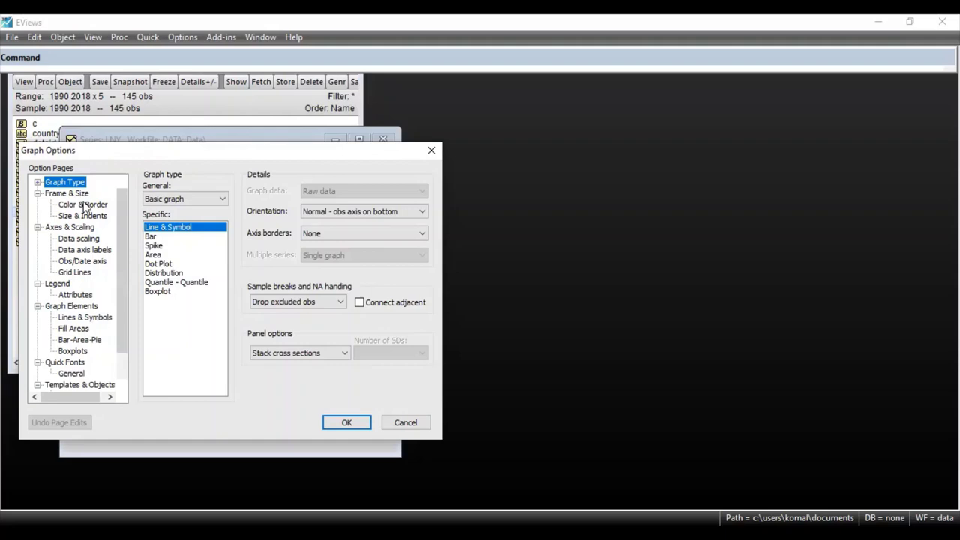
left_click(210, 199)
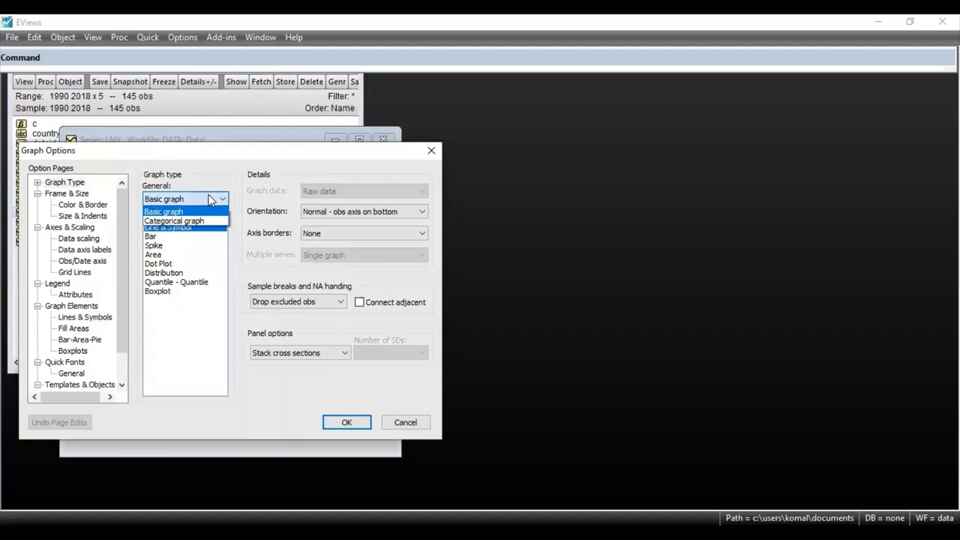
left_click(211, 198)
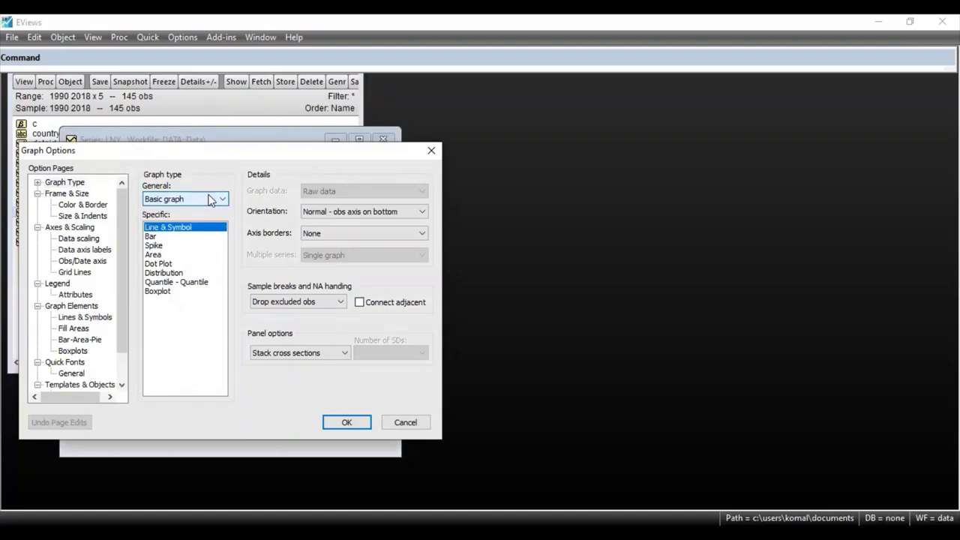
left_click(187, 237)
left_click(192, 229)
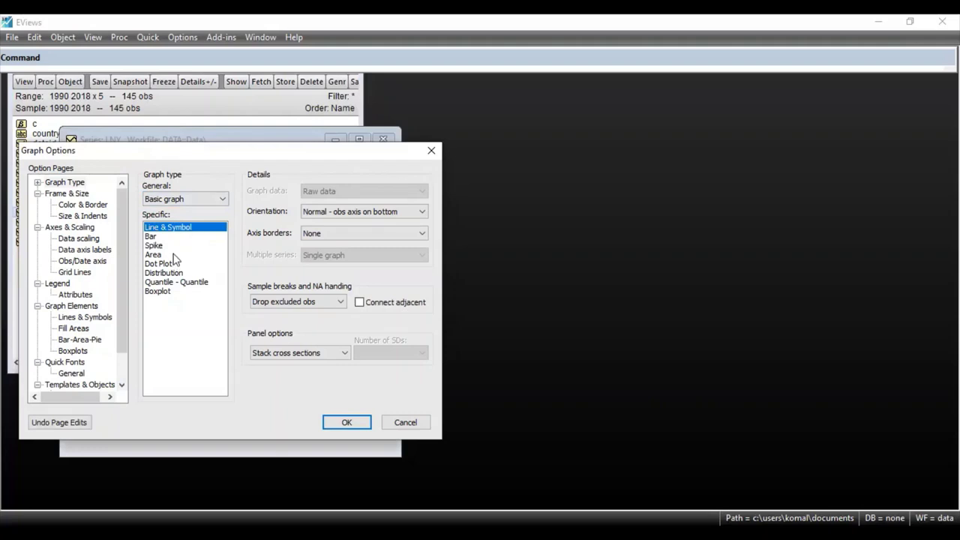
left_click(173, 255)
left_click(170, 264)
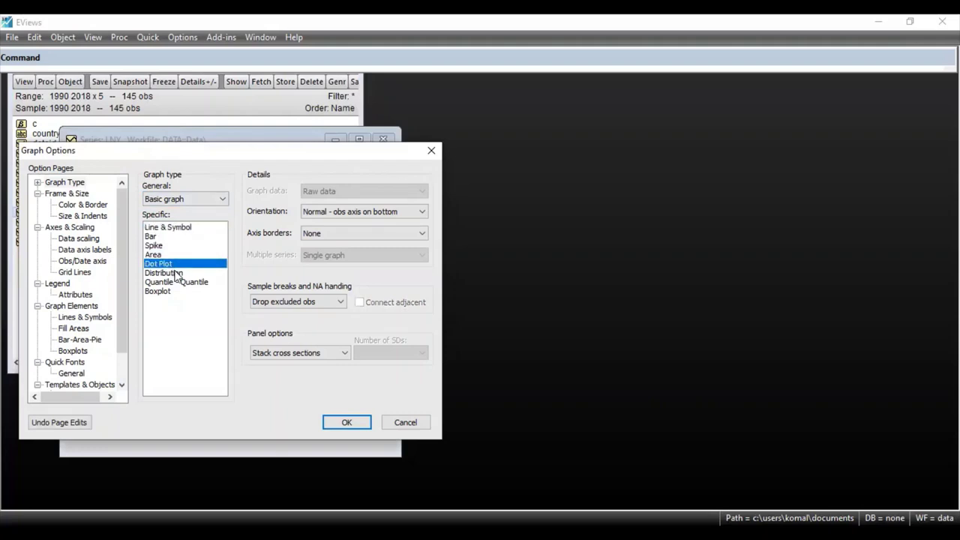
left_click(173, 273)
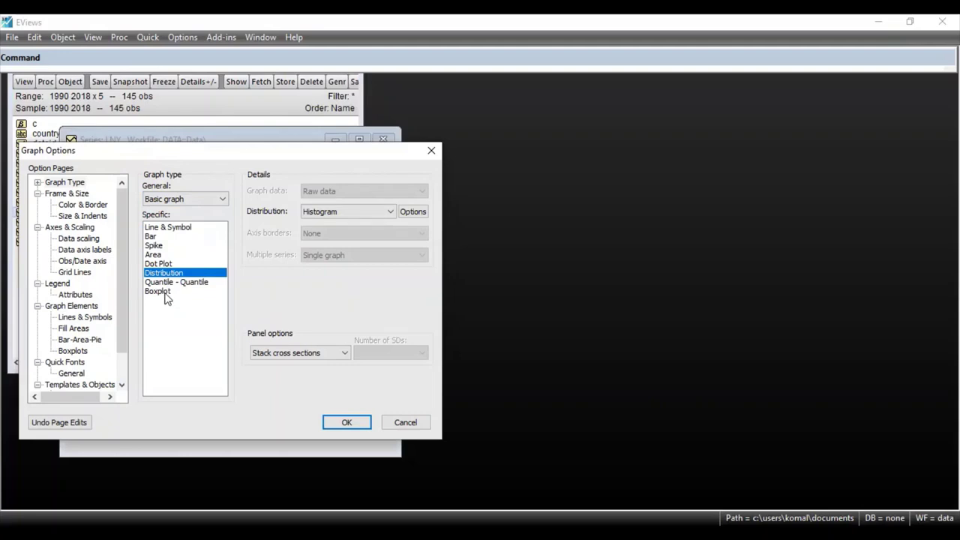
left_click(161, 291)
left_click(187, 229)
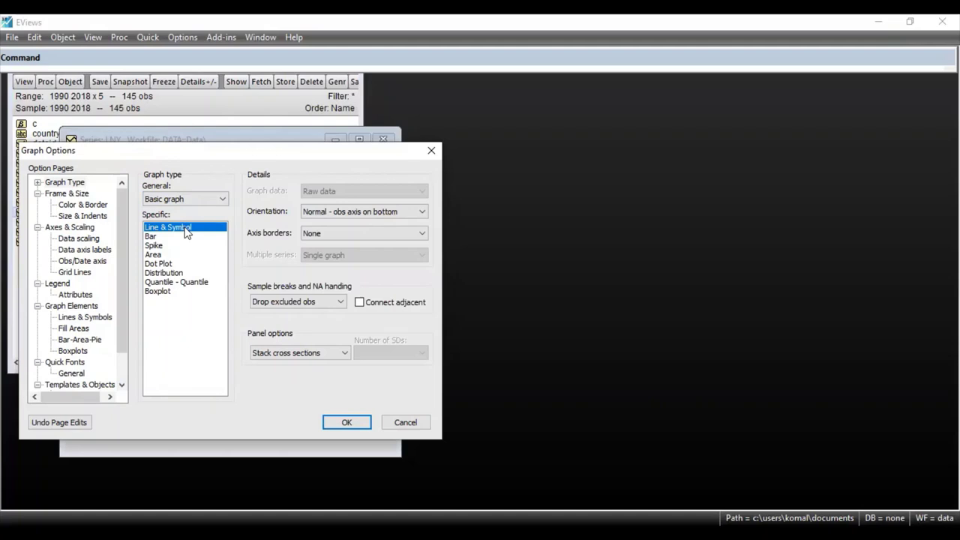
left_click(372, 235)
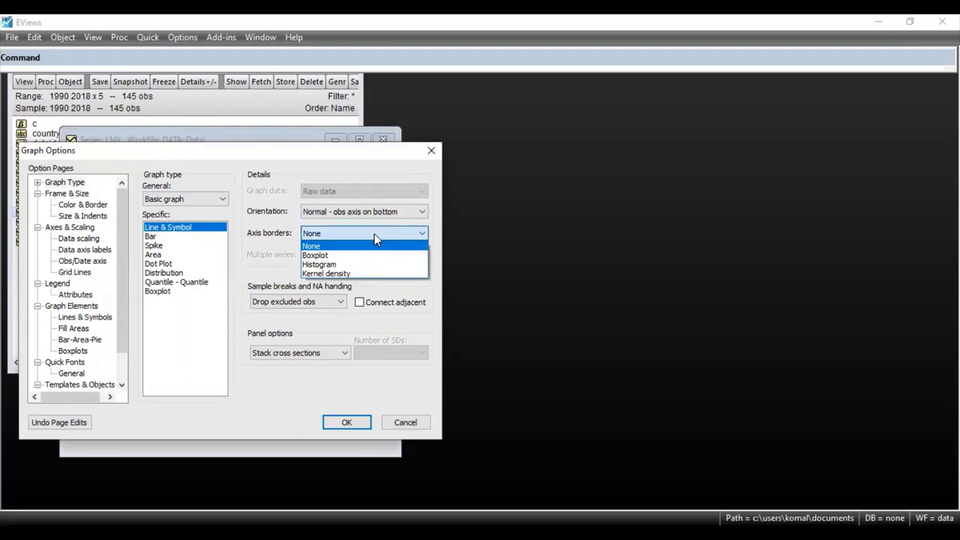
left_click(374, 234)
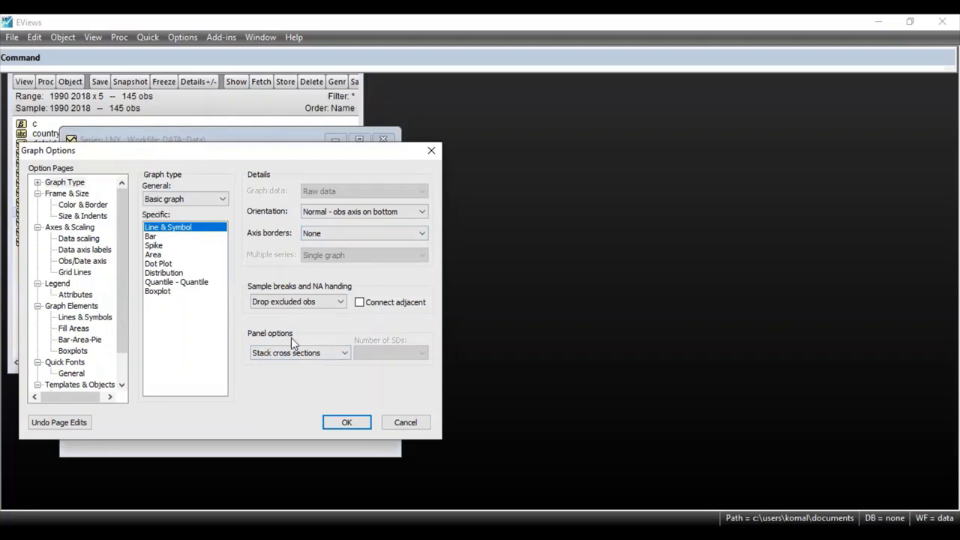
left_click(341, 355)
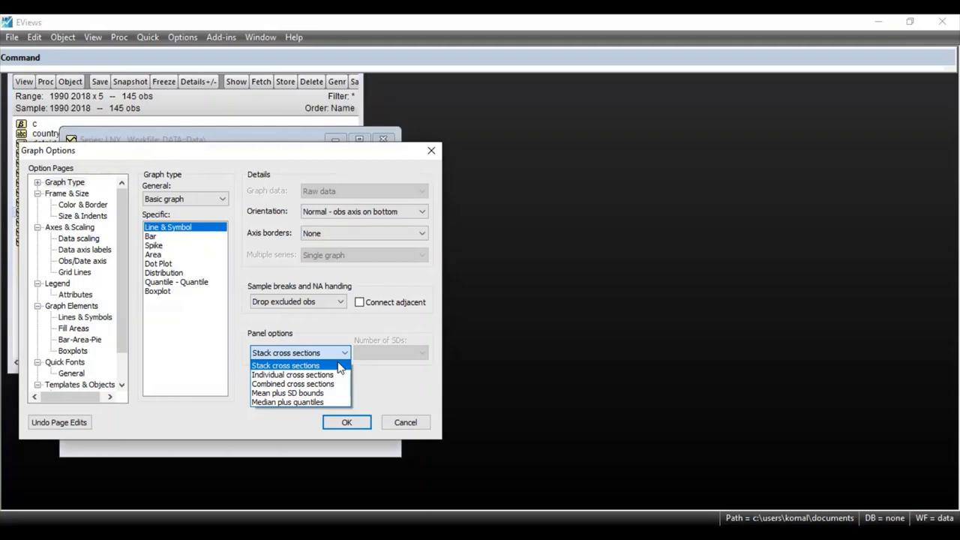
left_click(339, 366)
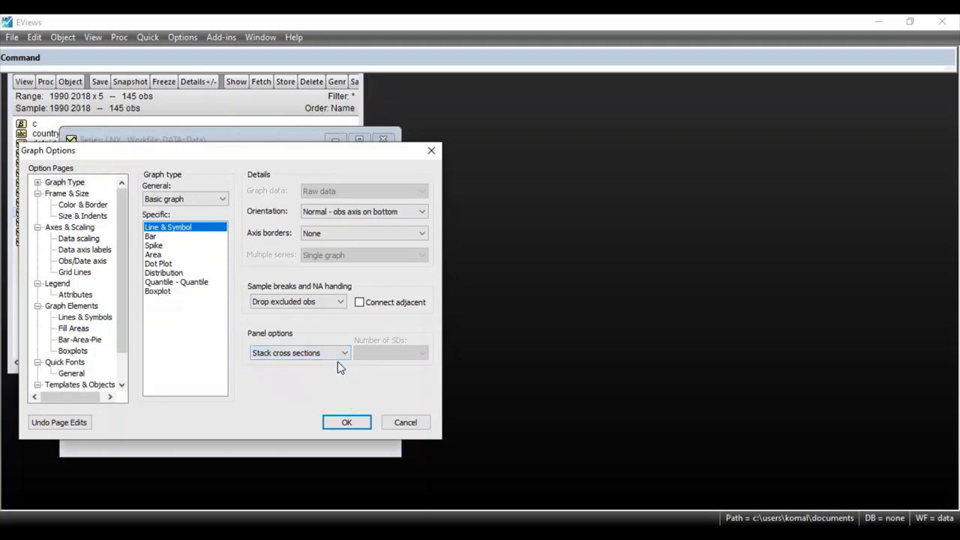
Draw lny as one stacked line graph from 1-90 to 5-18, spanning about 5.8 to 8.3
left_click(365, 422)
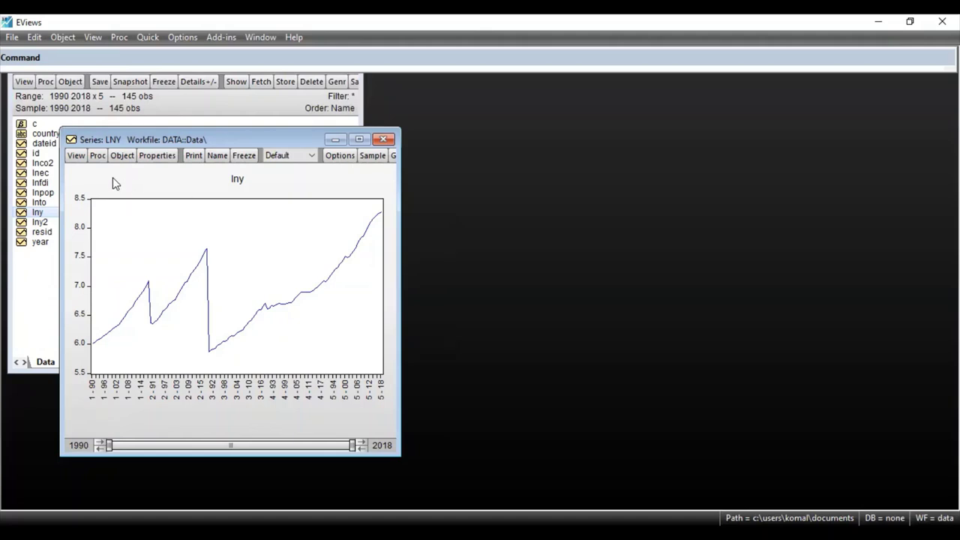
Regraph lny with the Individual cross sections panel option, giving five small line graphs
left_click(78, 156)
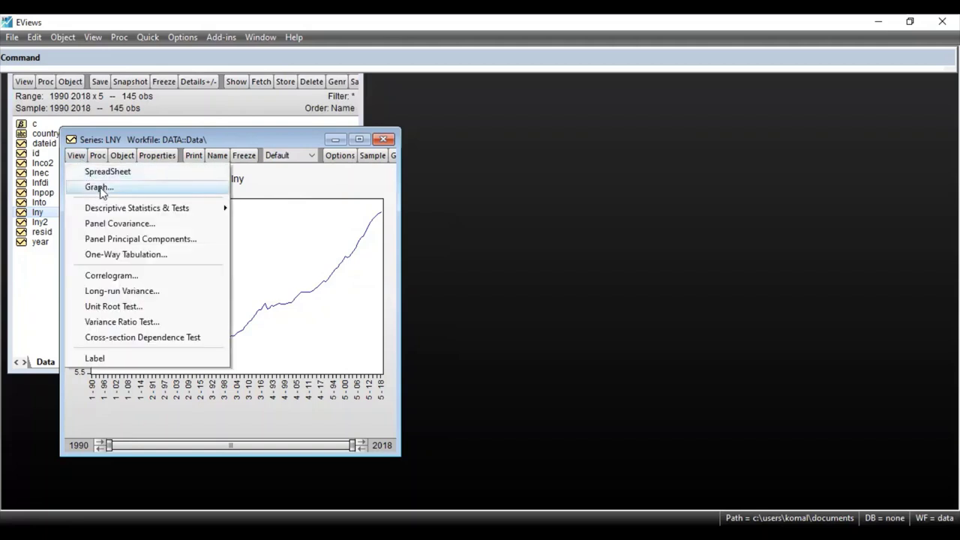
left_click(99, 188)
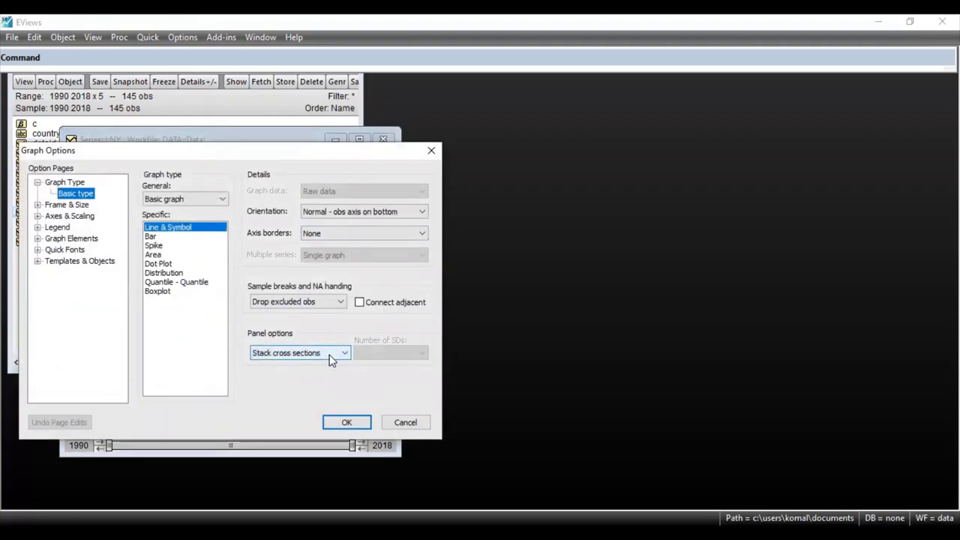
left_click(329, 354)
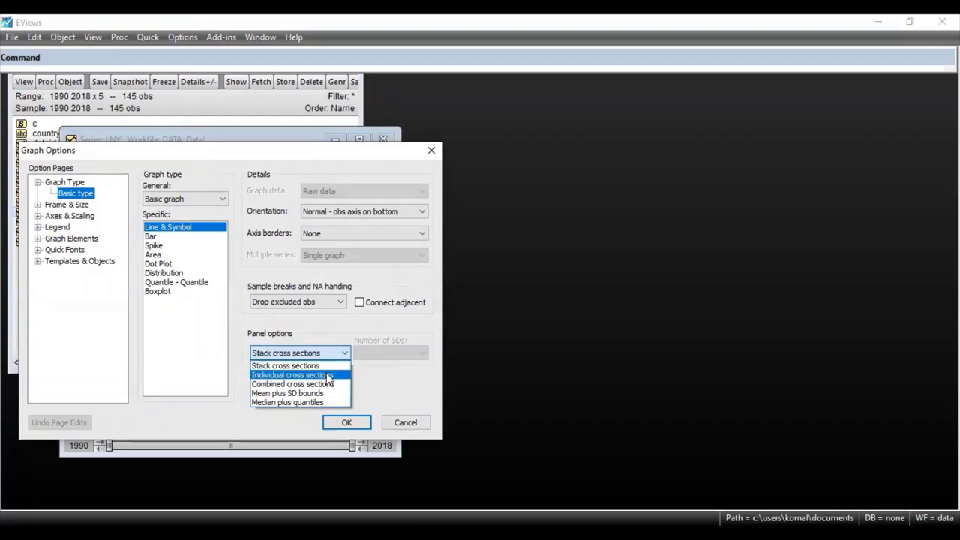
left_click(326, 375)
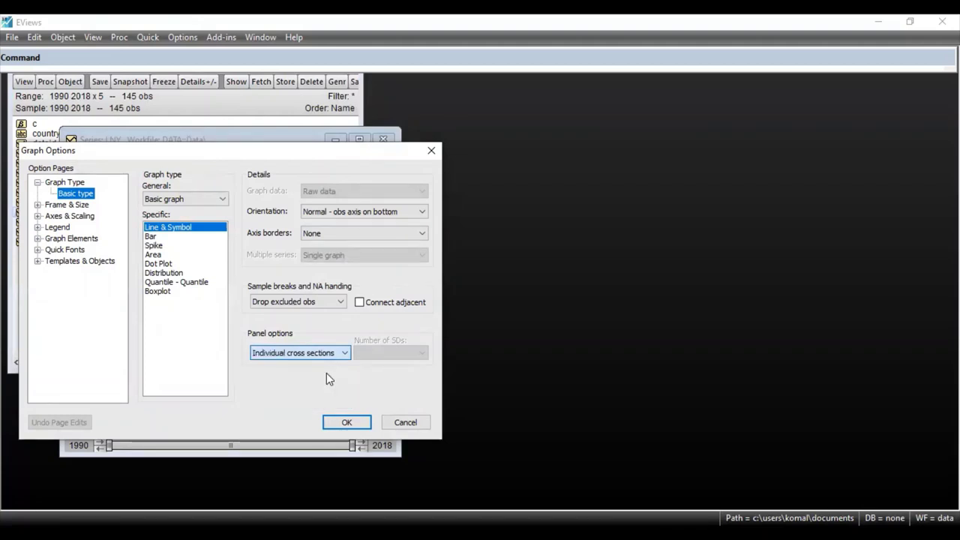
left_click(347, 422)
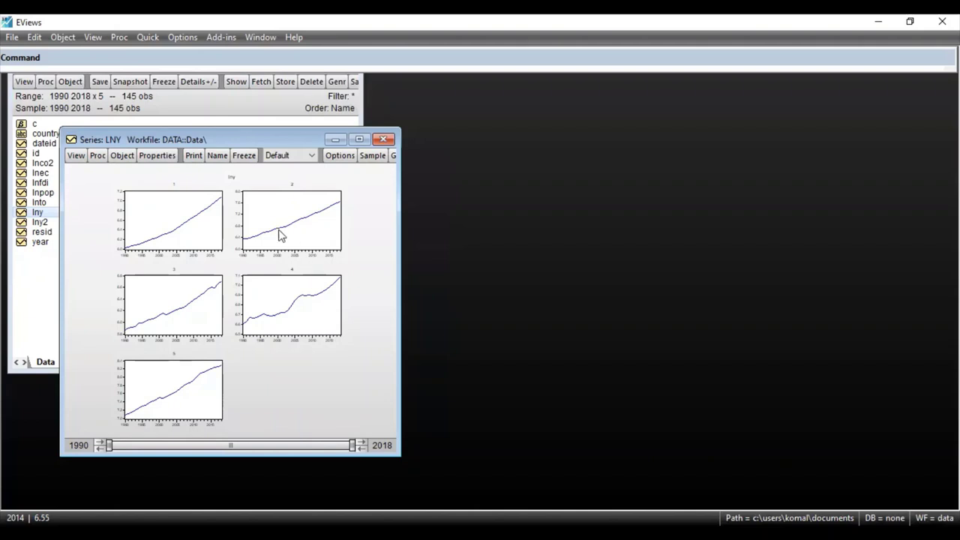
left_click(359, 139)
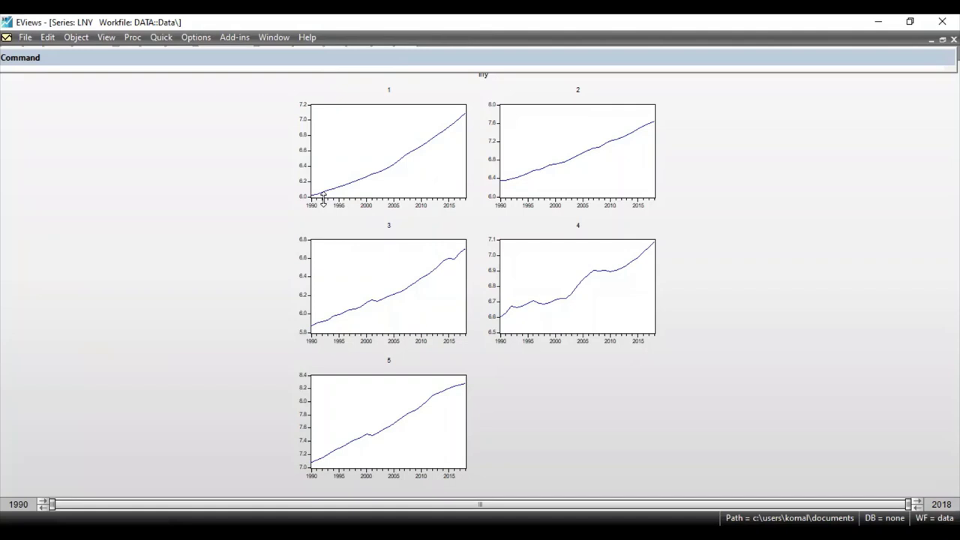
left_click(943, 39)
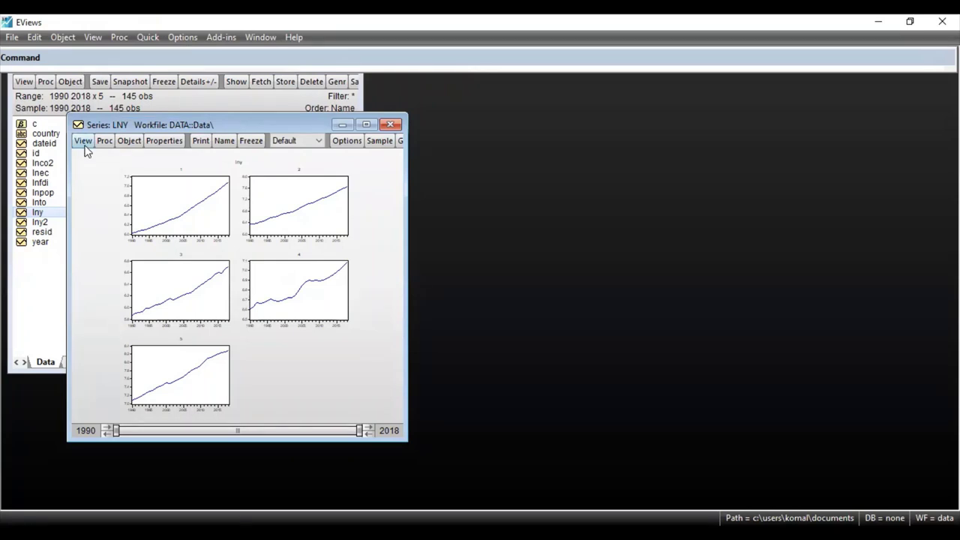
Regraph lny with the Combined cross sections panel option
left_click(83, 143)
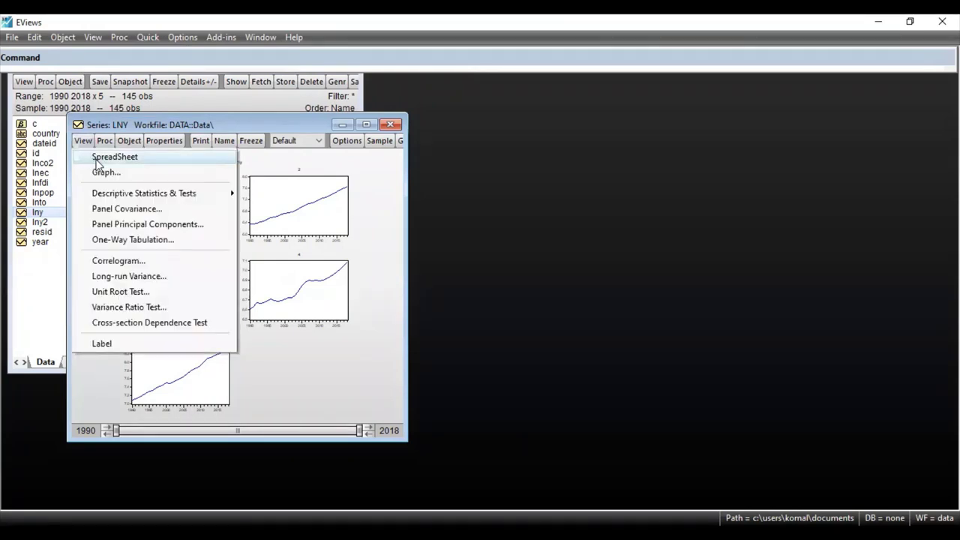
left_click(98, 173)
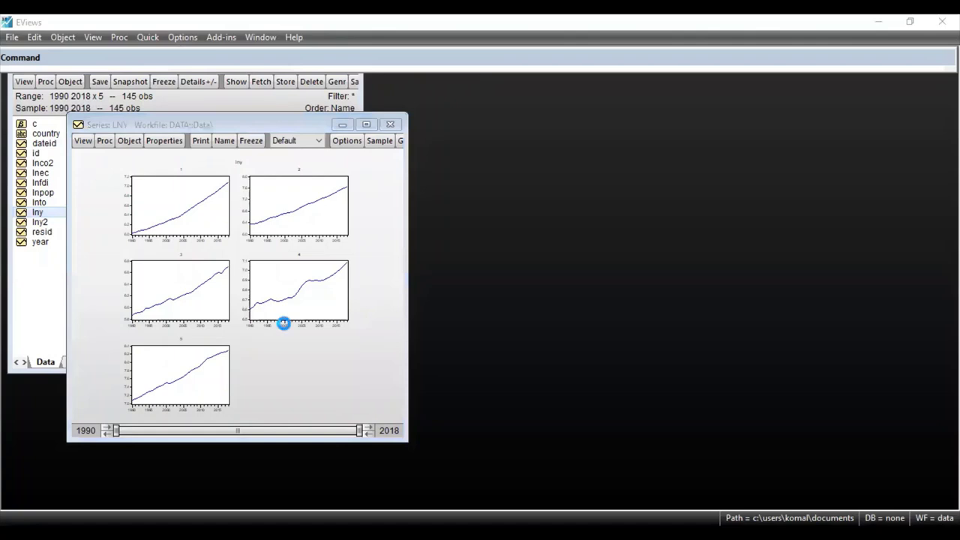
left_click(333, 338)
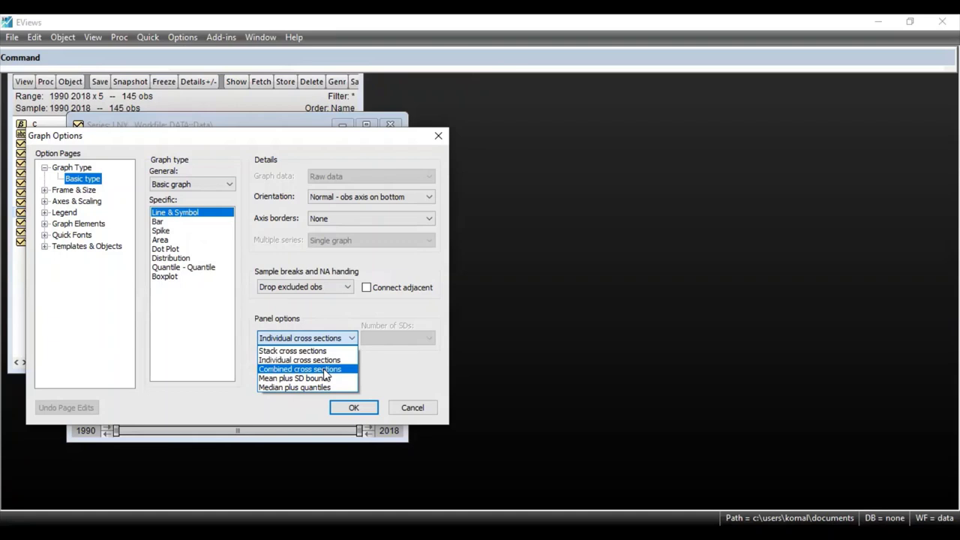
left_click(323, 369)
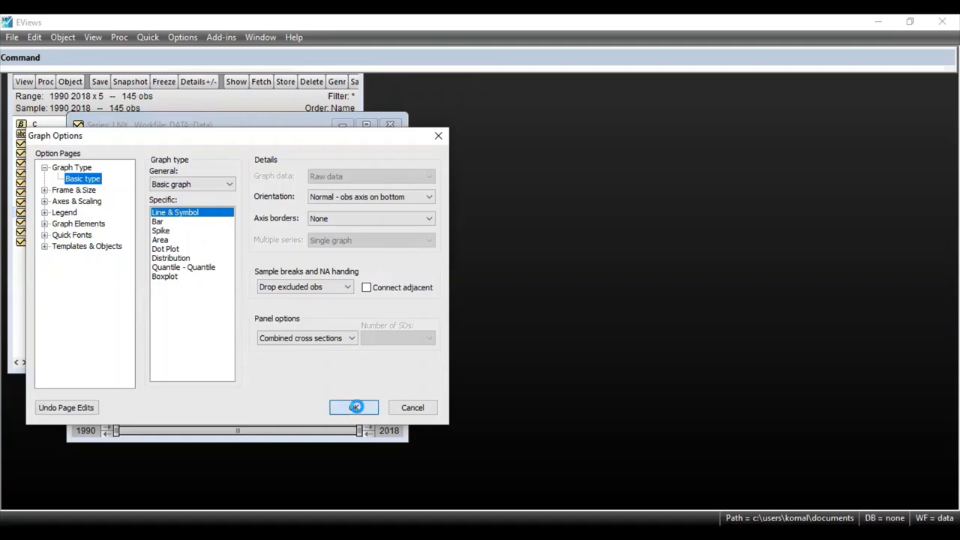
left_click(354, 407)
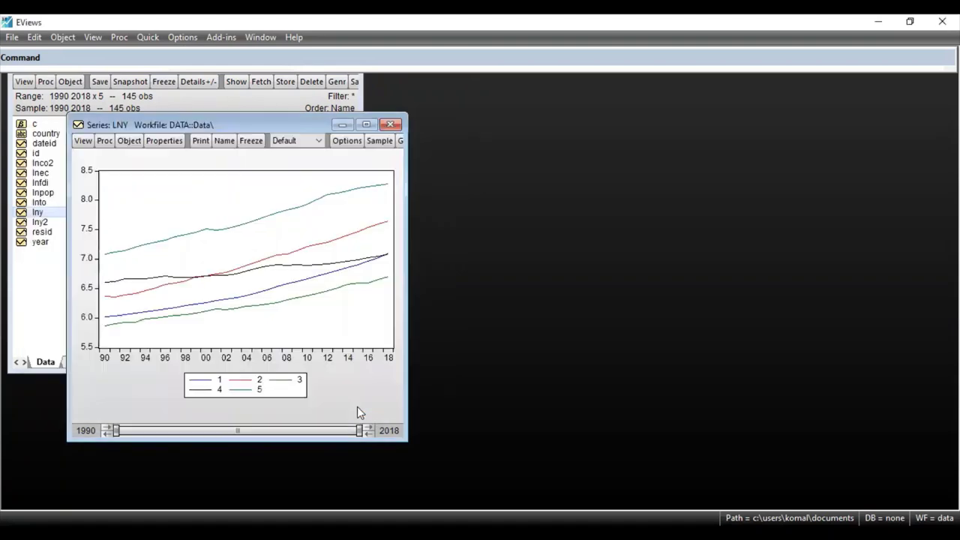
left_click(367, 125)
mouse_move(540, 215)
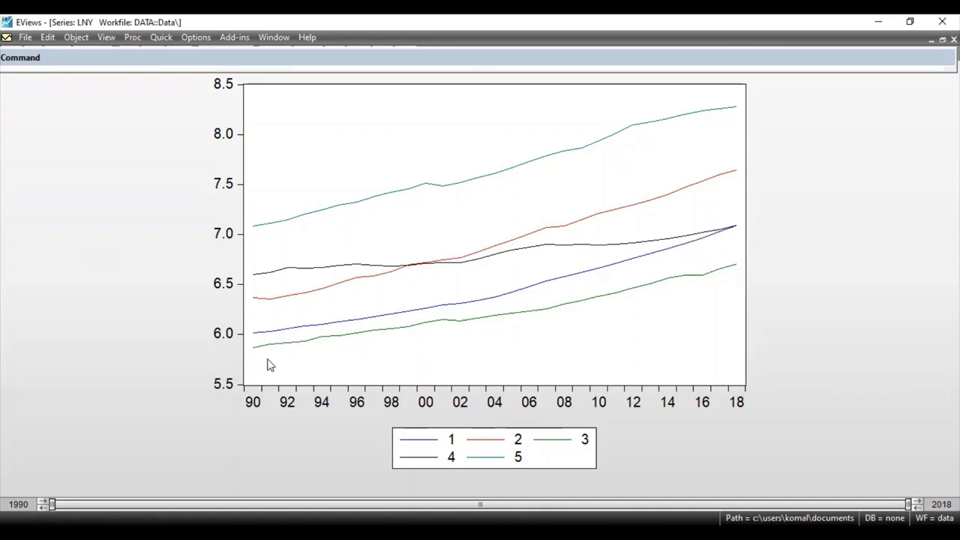
mouse_move(690, 256)
mouse_move(377, 321)
mouse_move(349, 279)
mouse_move(514, 243)
left_click(943, 39)
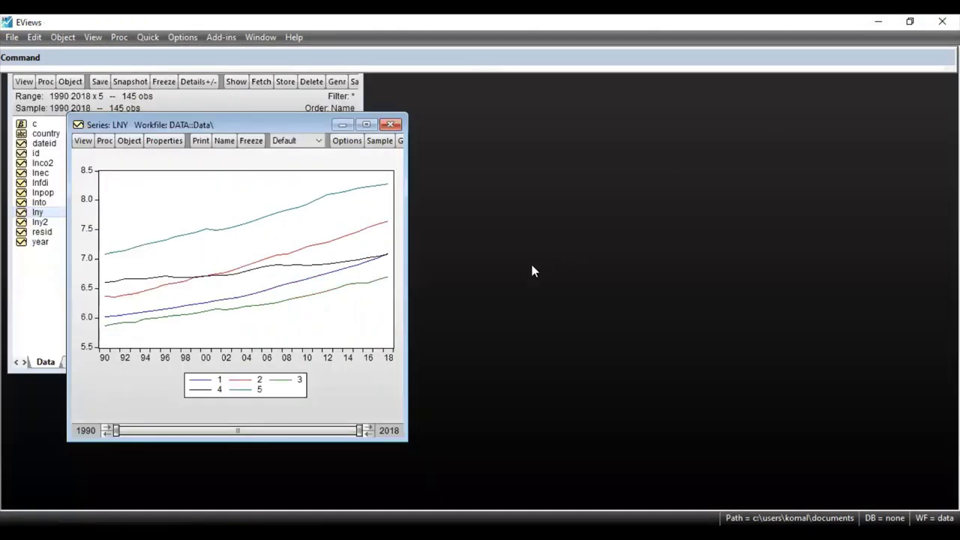